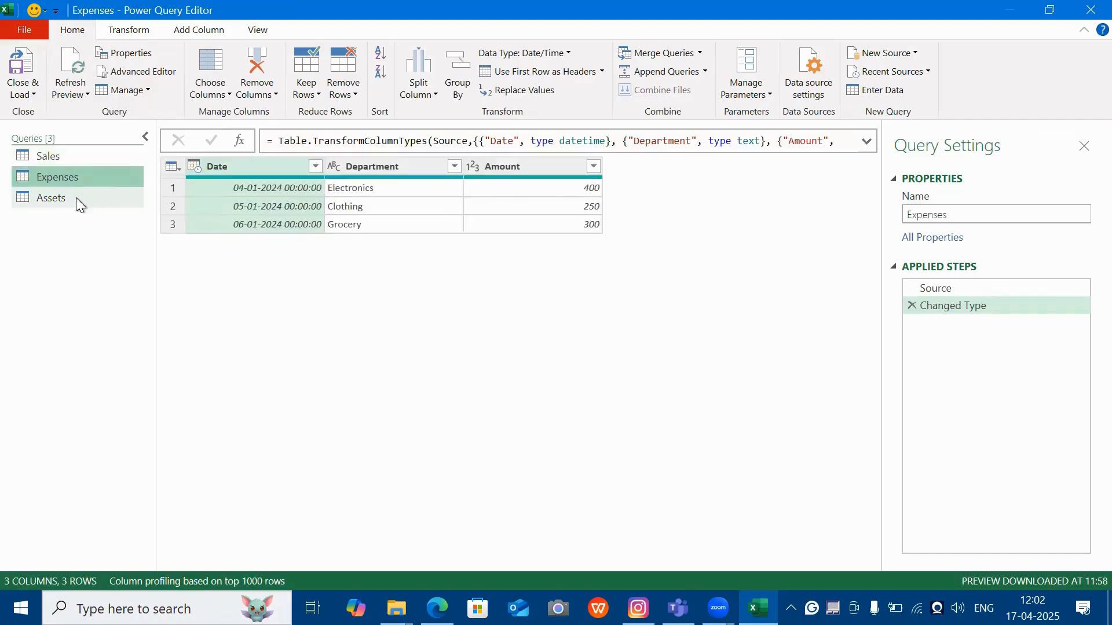
Step: Preview the Assets query's data, then switch back to the Sales query
left_click(80, 205)
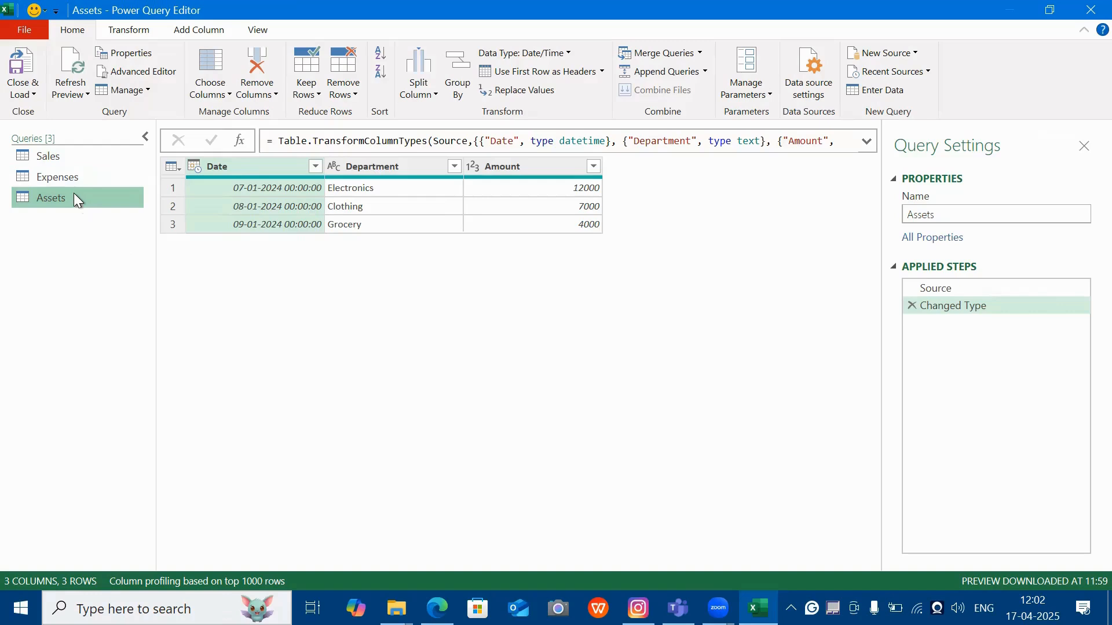
left_click(62, 160)
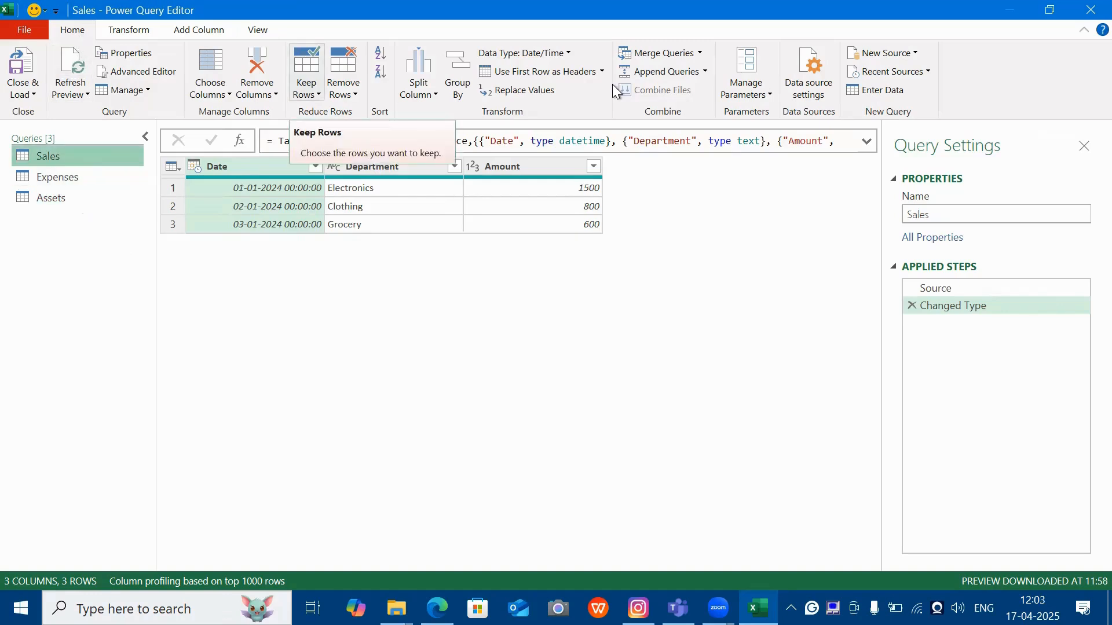
Step: Append Sales, Expenses and Assets as a new query using the three-or-more-tables option
left_click(706, 72)
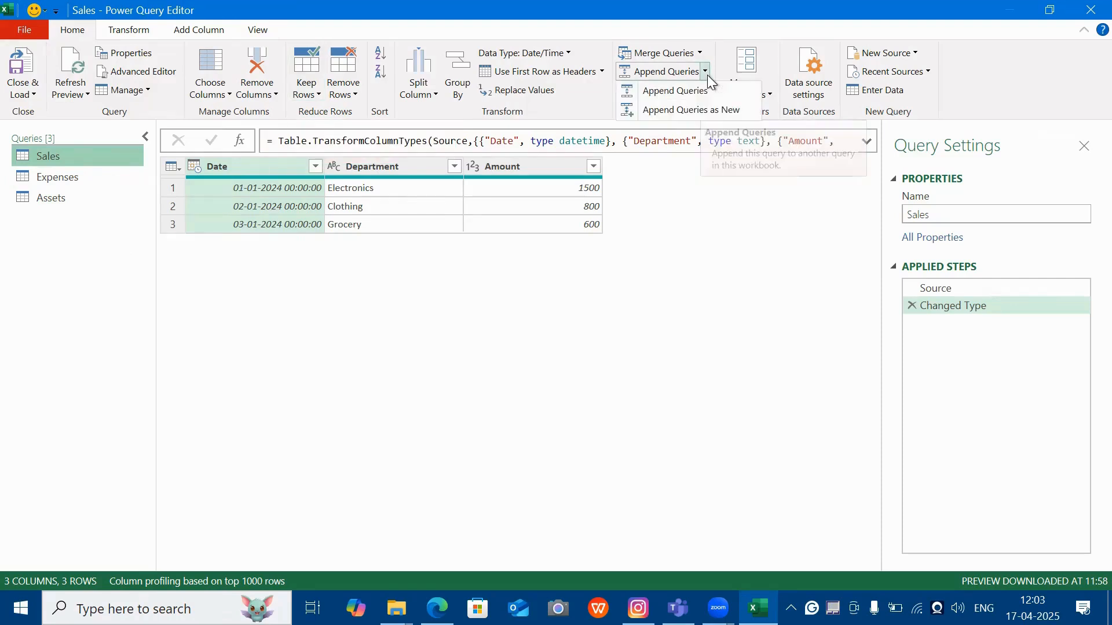
left_click(686, 110)
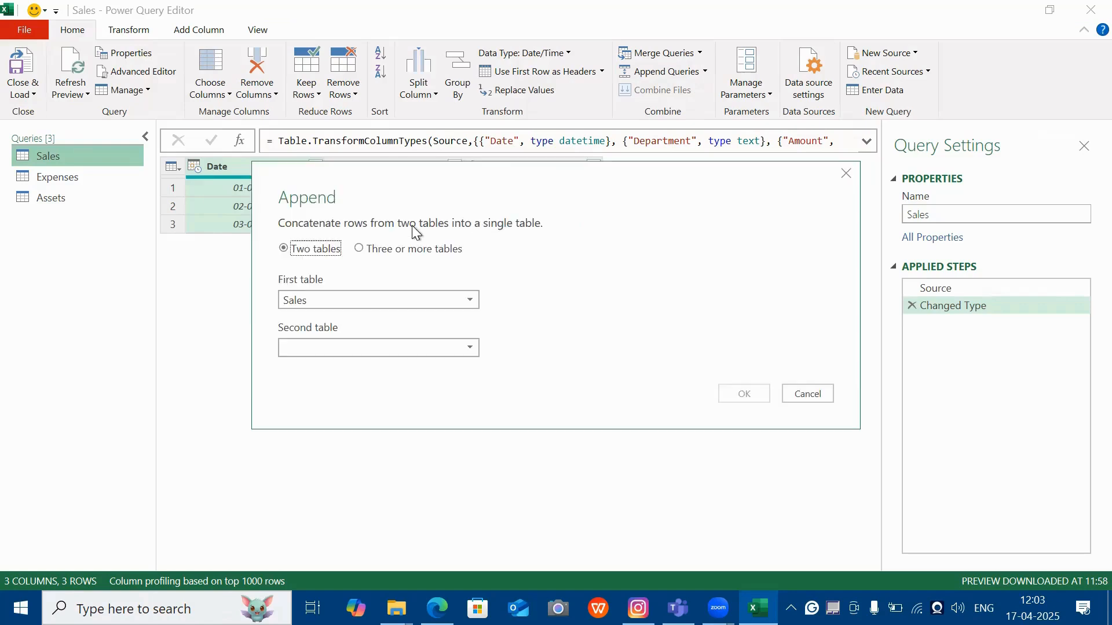
left_click(380, 252)
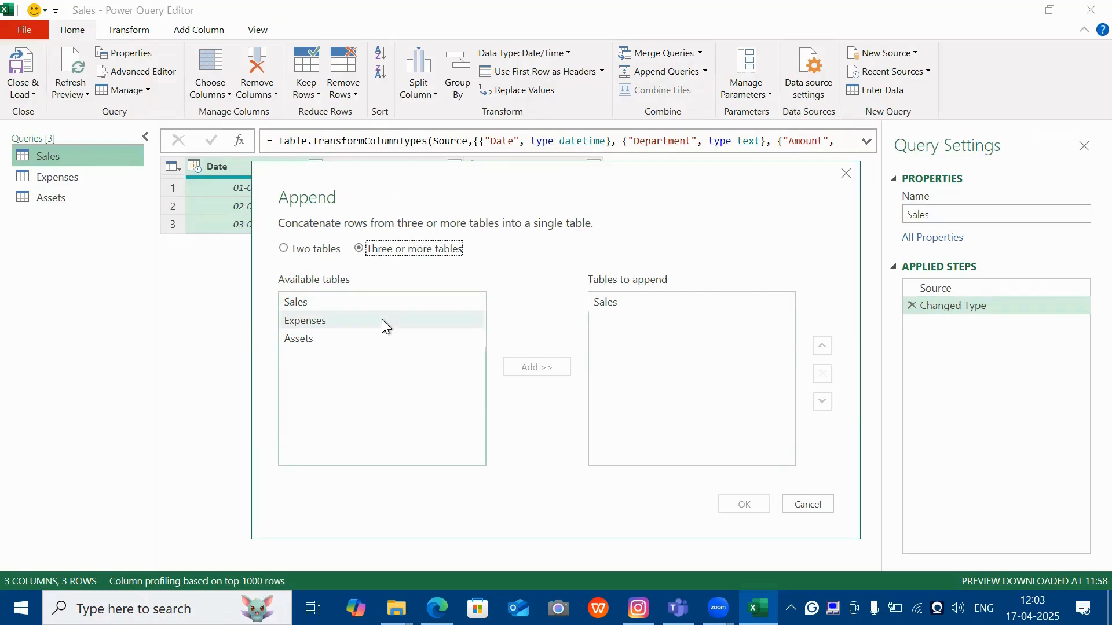
left_click(317, 321)
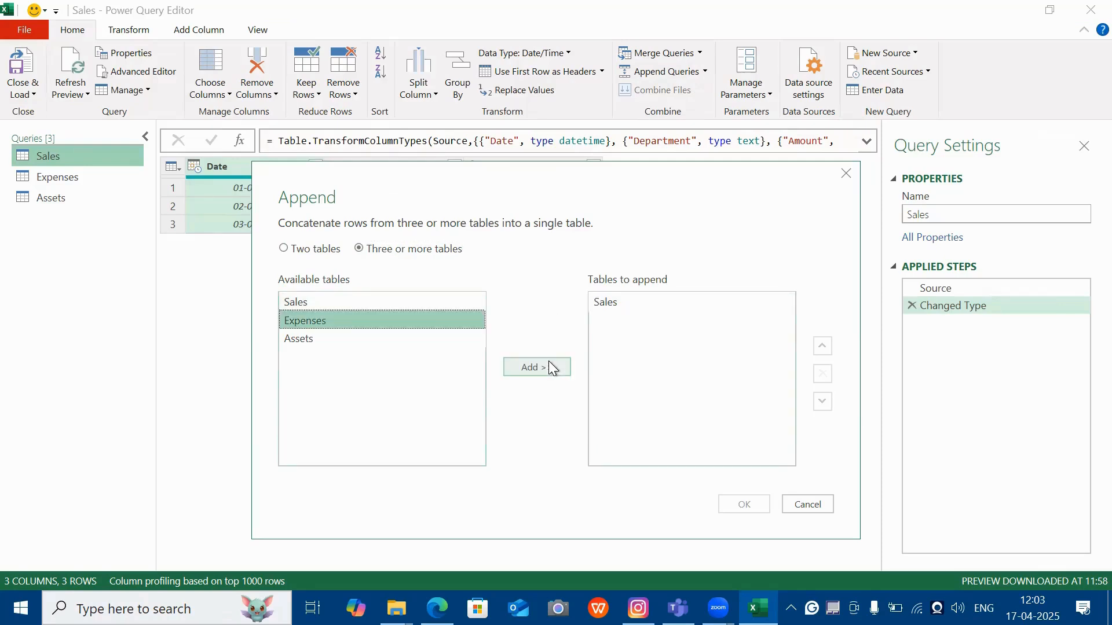
left_click(548, 366)
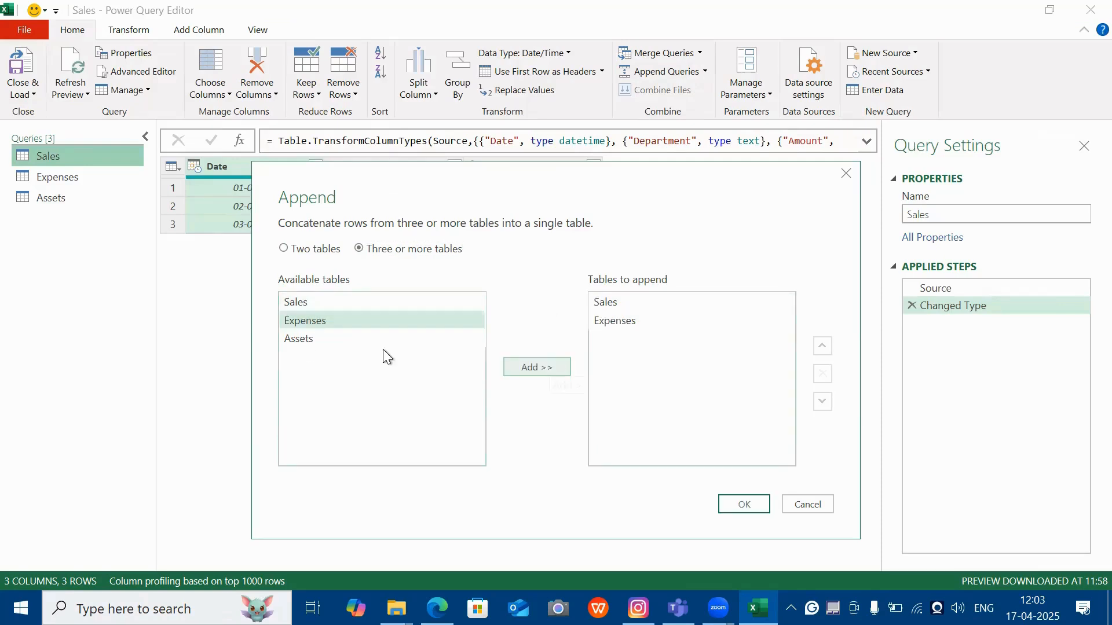
left_click(297, 340)
left_click(521, 367)
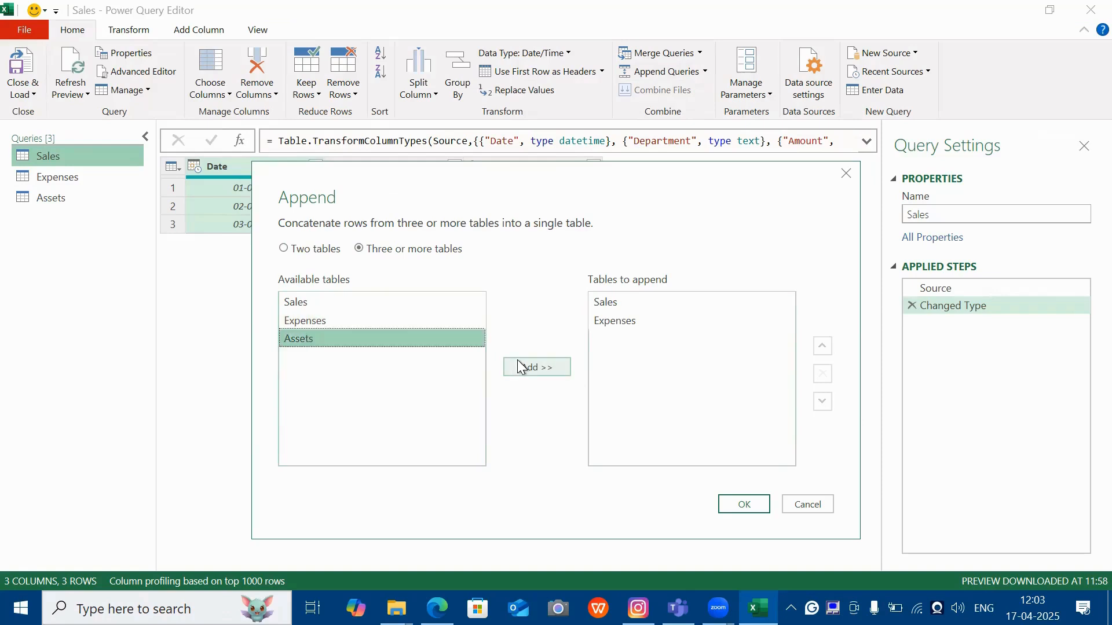
left_click(743, 506)
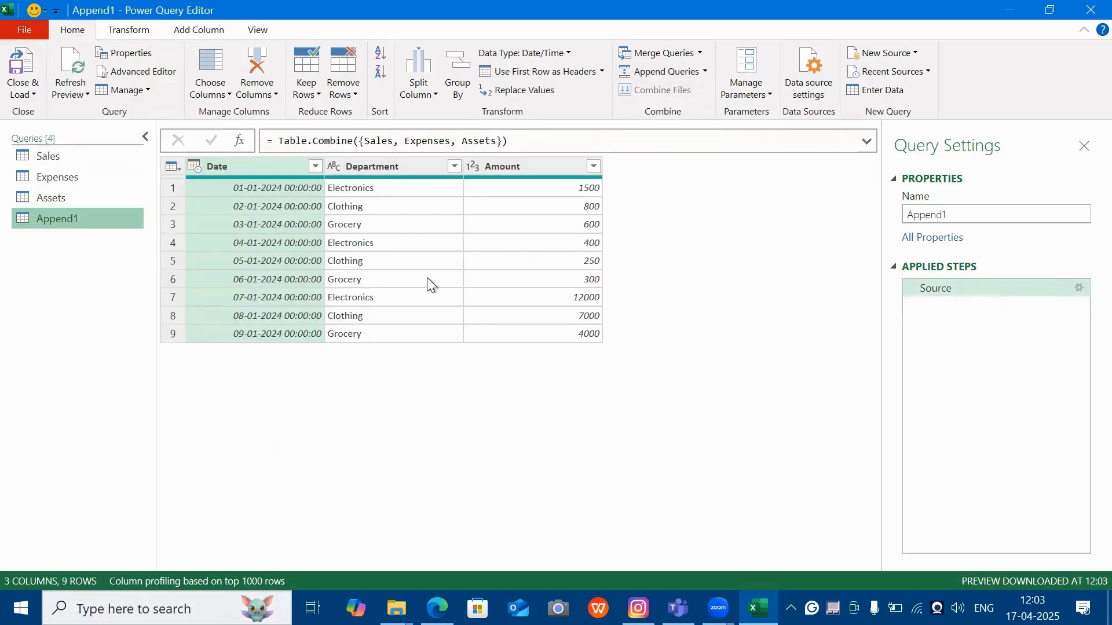
Step: Check the Department values in rows 4 and 1, then begin editing the Table.Combine formula
left_click(421, 248)
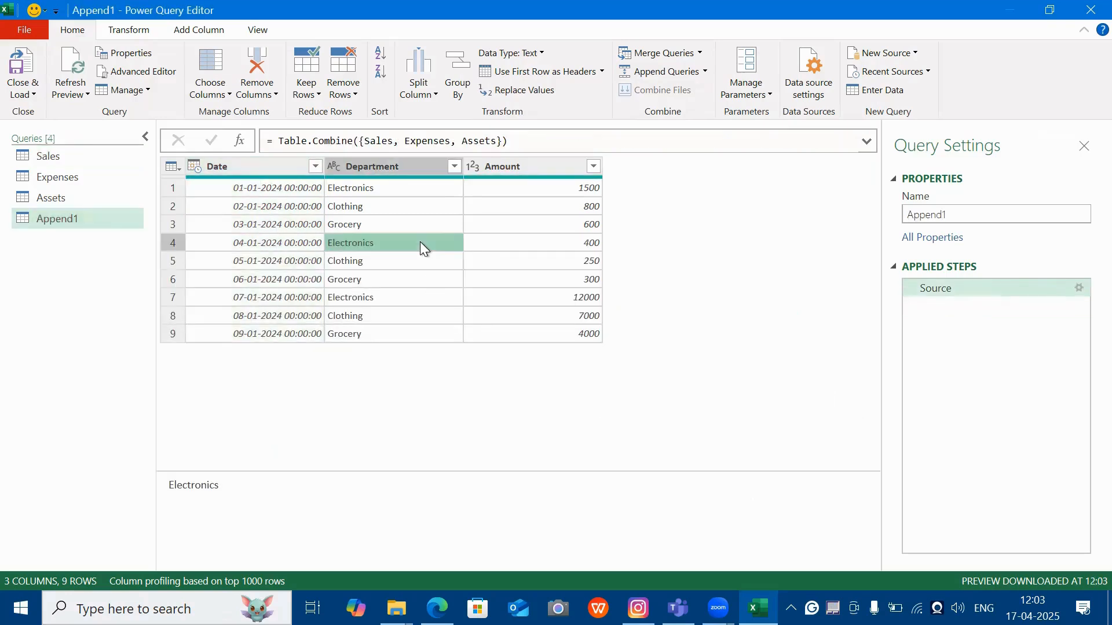
left_click(423, 193)
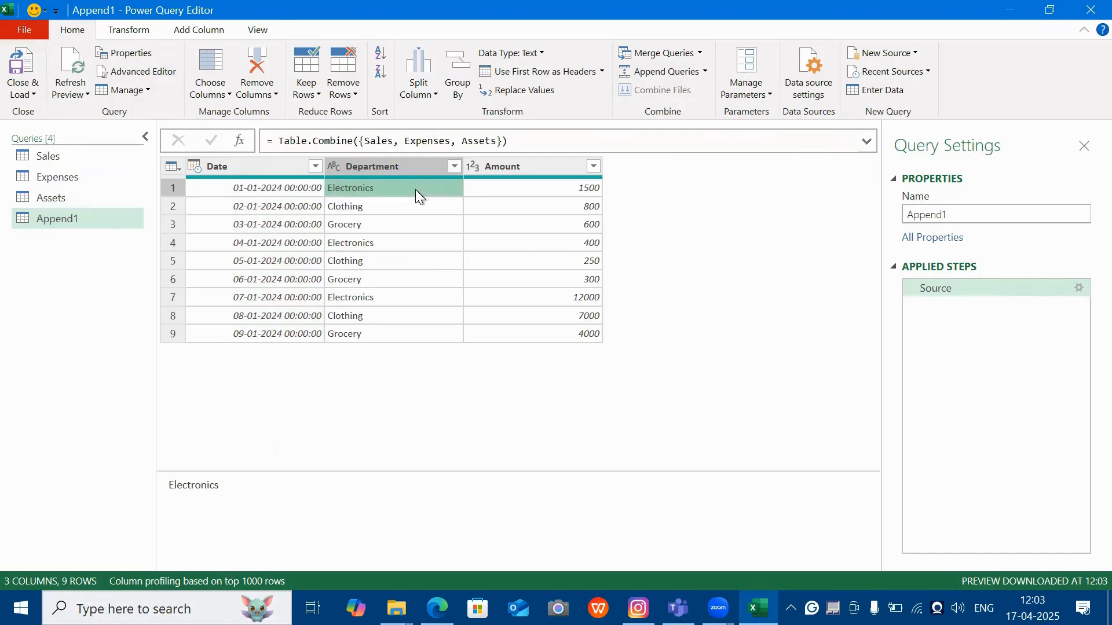
left_click(320, 140)
left_click(325, 214)
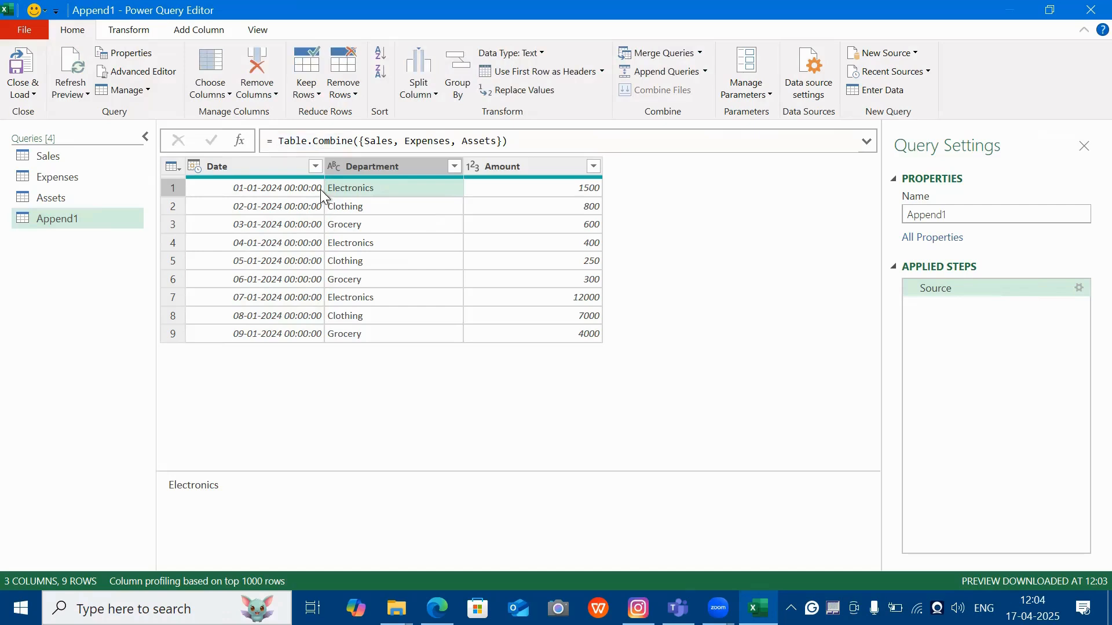
left_click(346, 139)
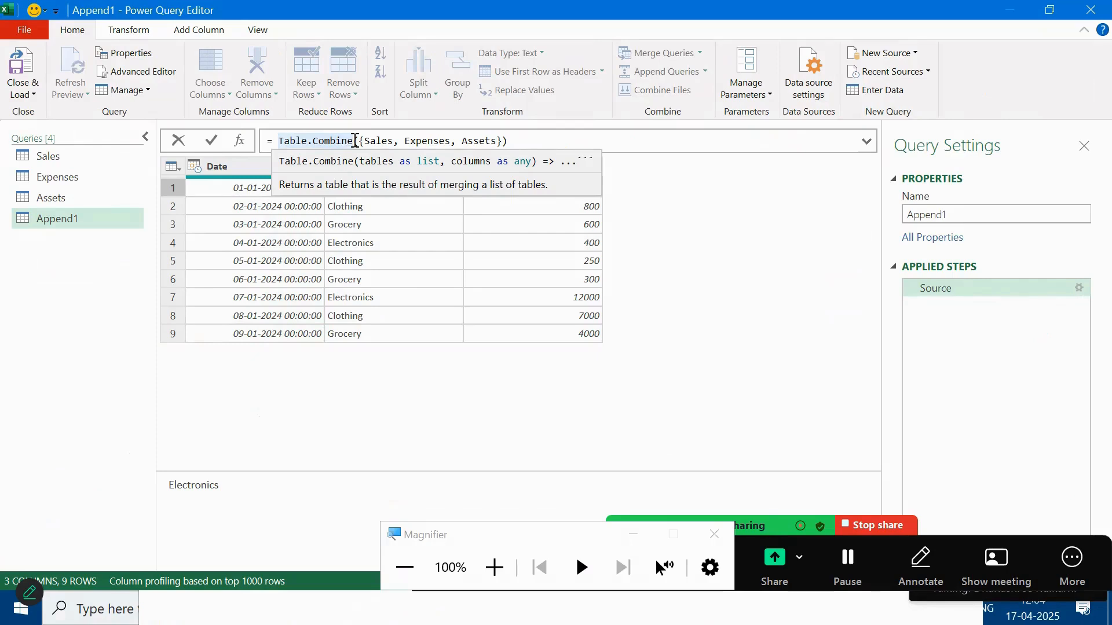
Step: Replace Table.Combine with Table.FromPartitions in the Source formula
left_click(355, 141)
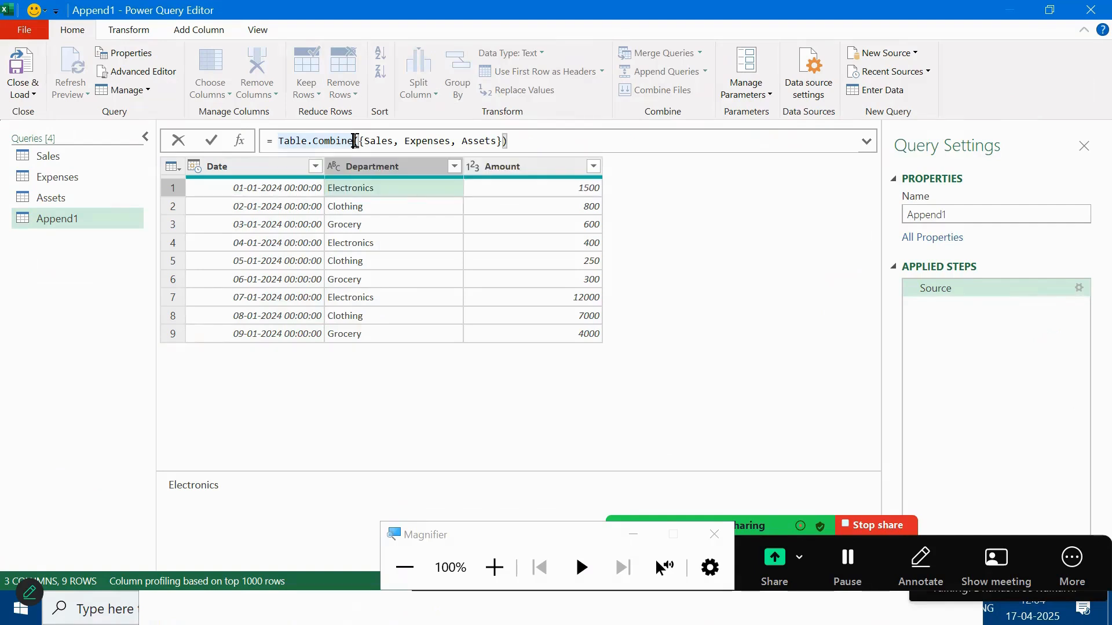
key("BackSpace")
key("BackSpace")
key("BackSpace")
key("BackSpace")
key("BackSpace")
key("BackSpace")
key("BackSpace")
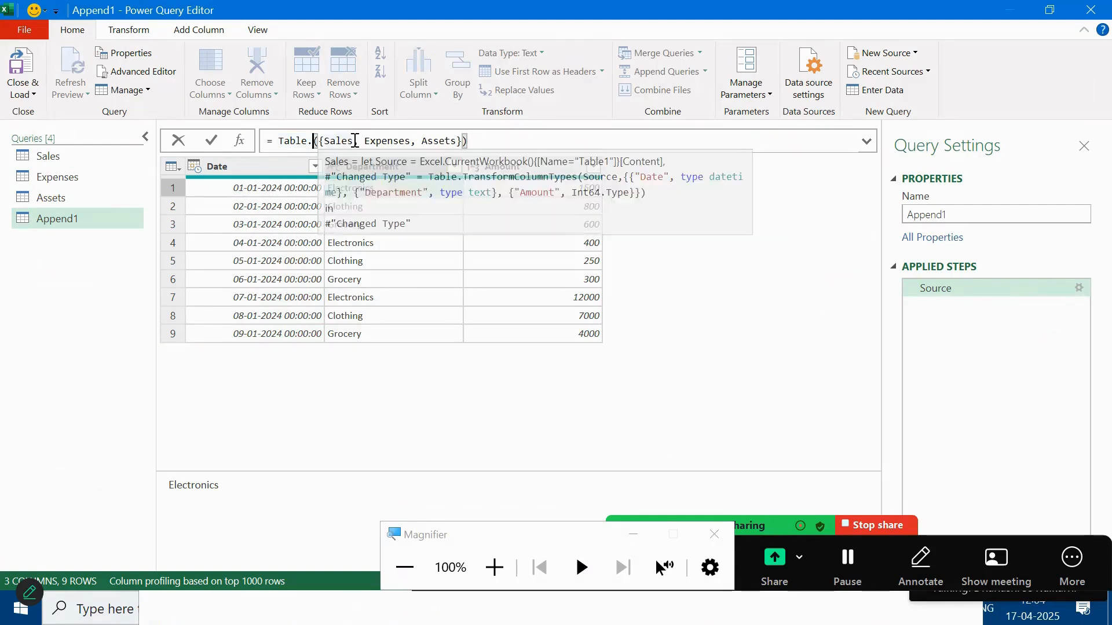
type("Fr")
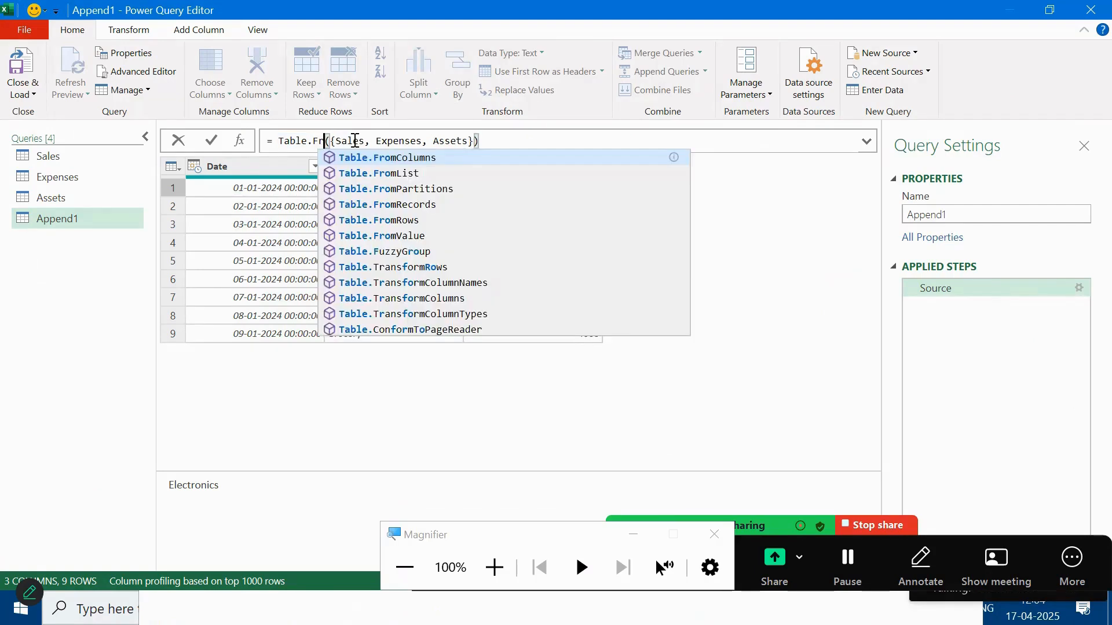
type("omP")
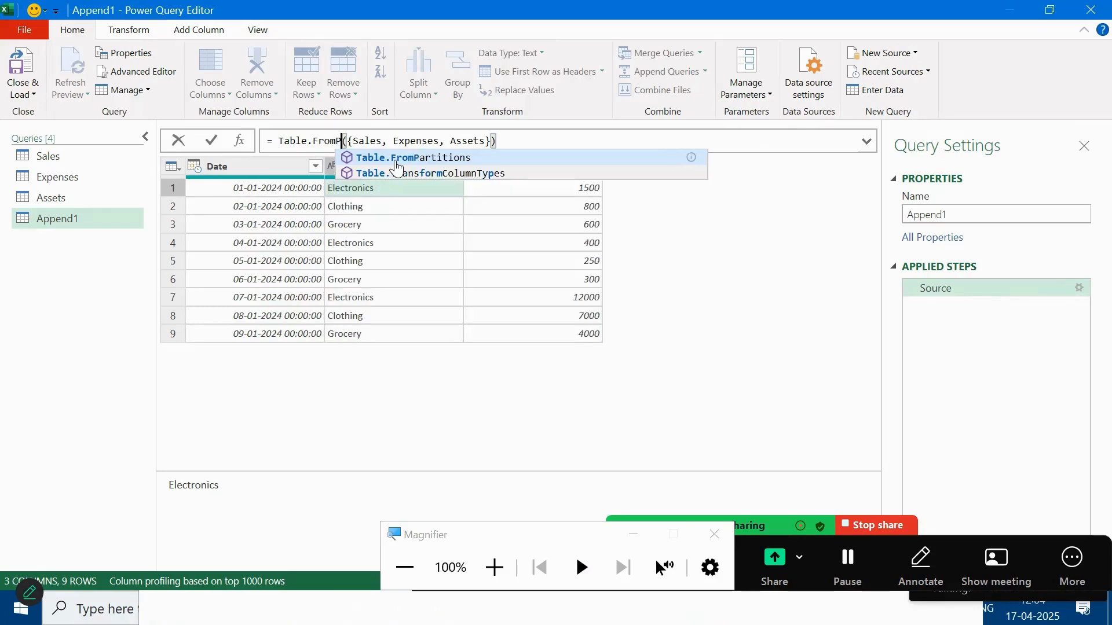
type("a")
left_click(396, 159)
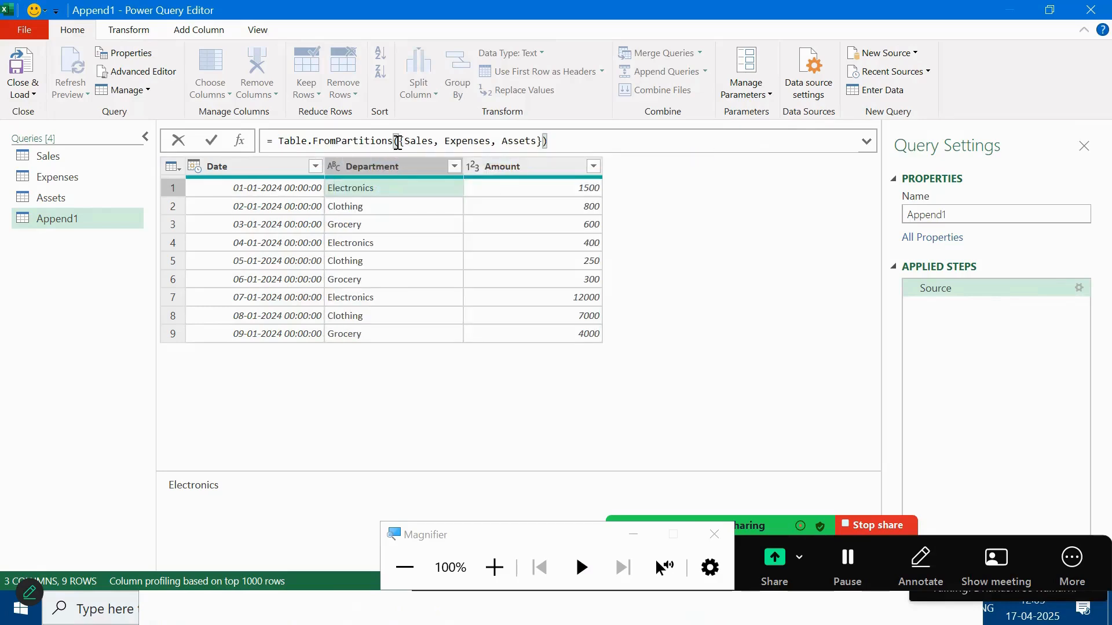
Step: Add "Origin" as the partition column name before the {Sales, Expenses, Assets} list, correcting the 'Origing' typo
key("Delete")
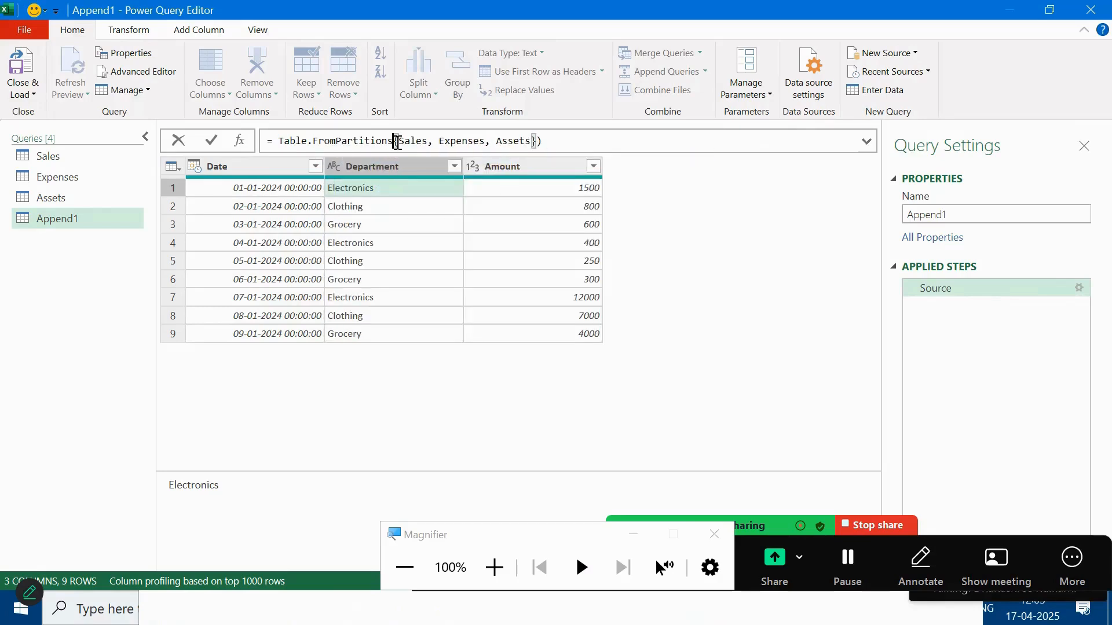
type("{")
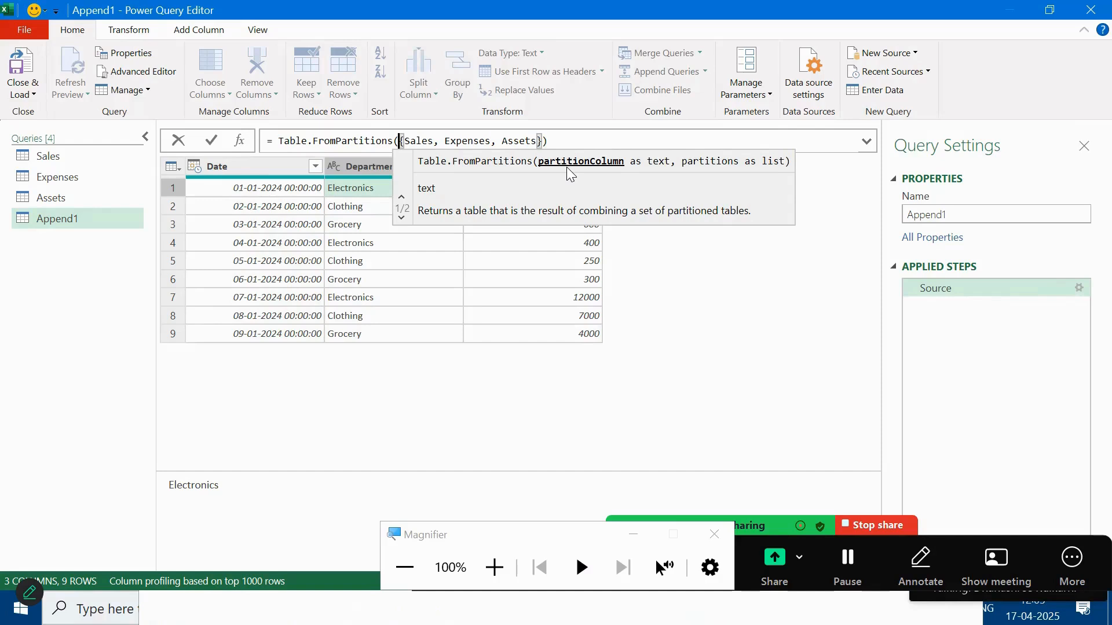
type("\"")
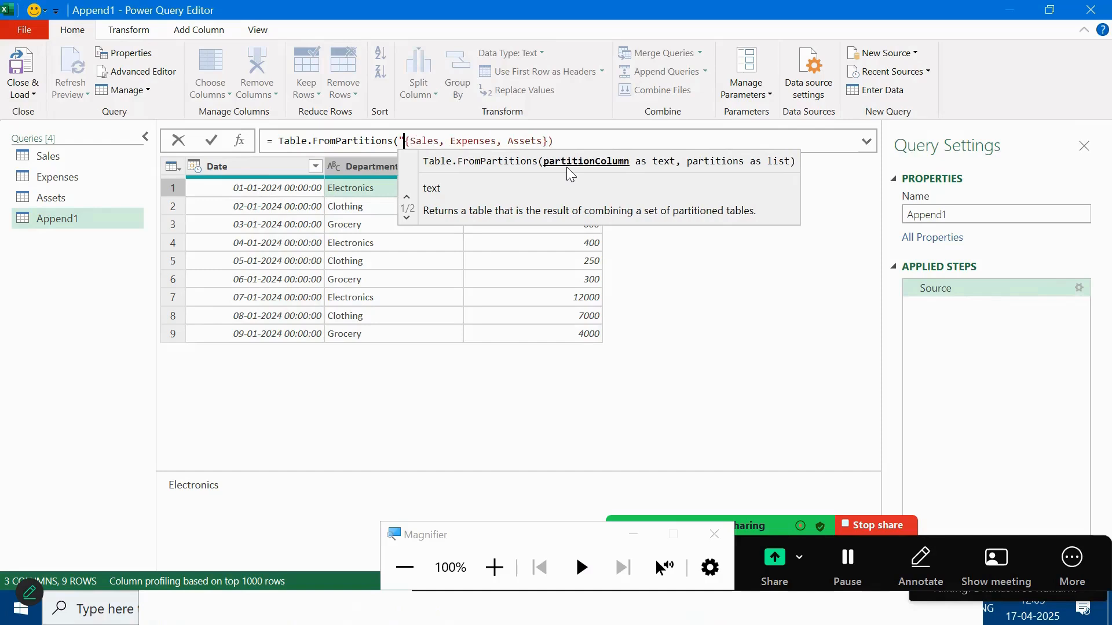
type("Orig")
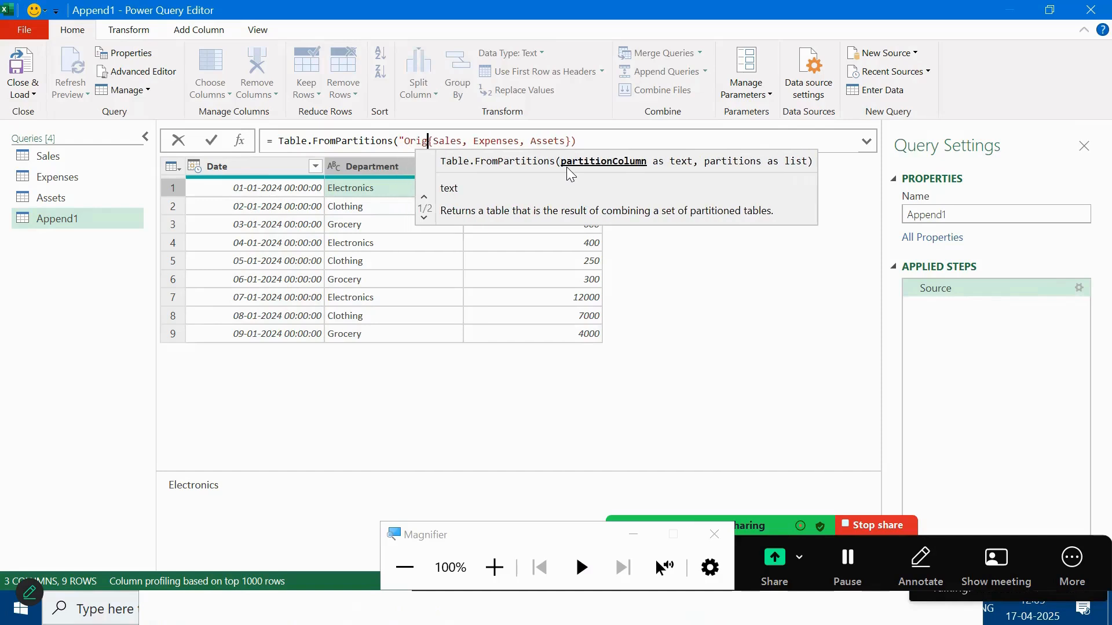
type("ing")
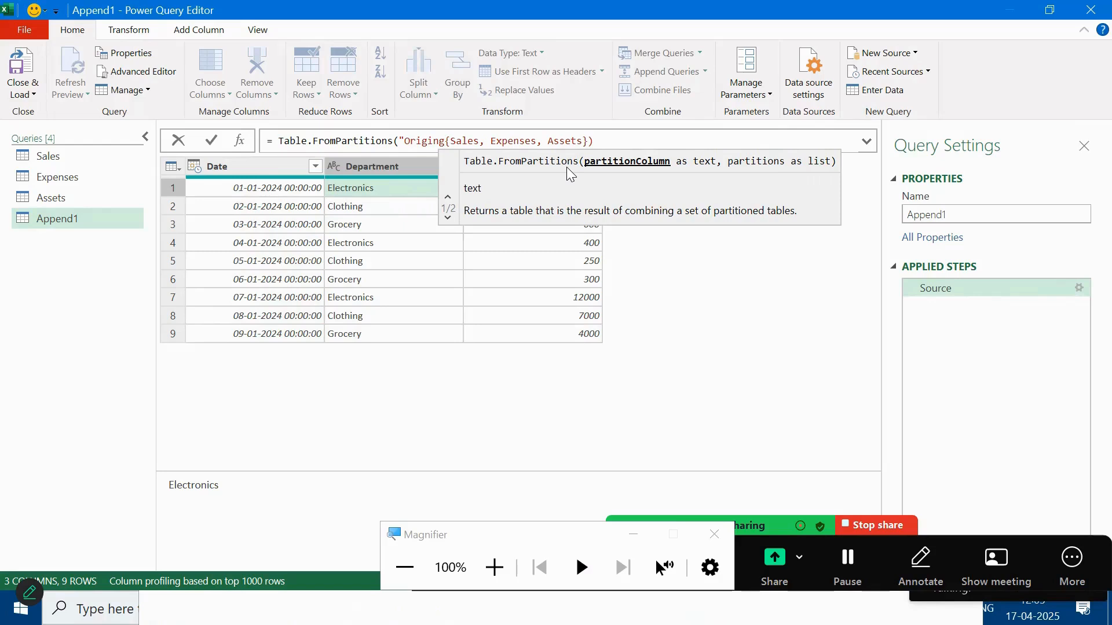
key("BackSpace")
type("\",")
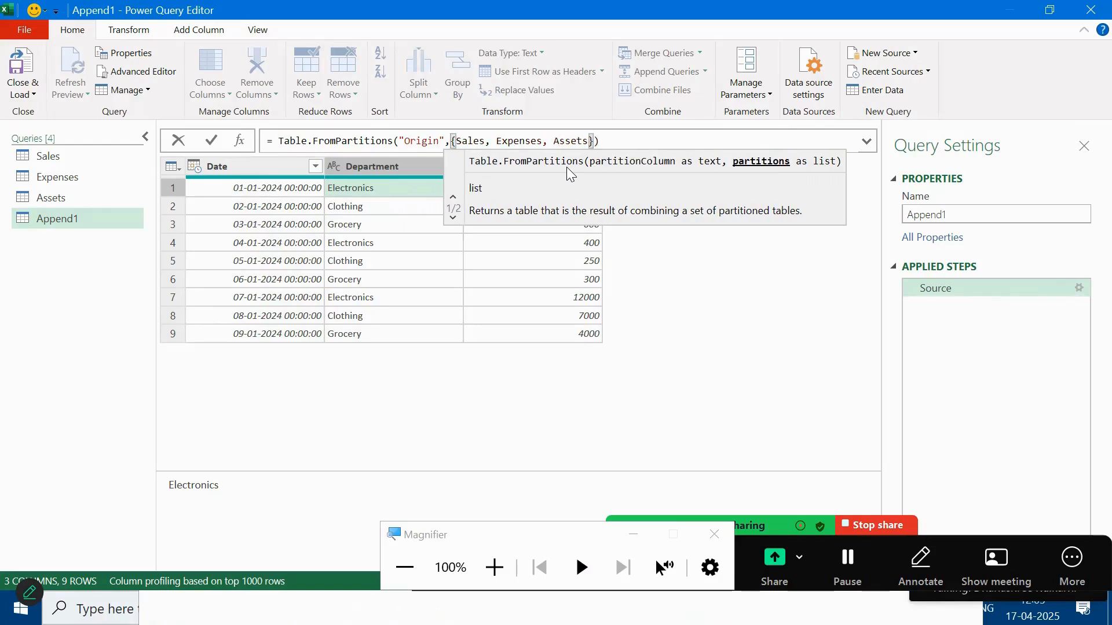
left_click(494, 142)
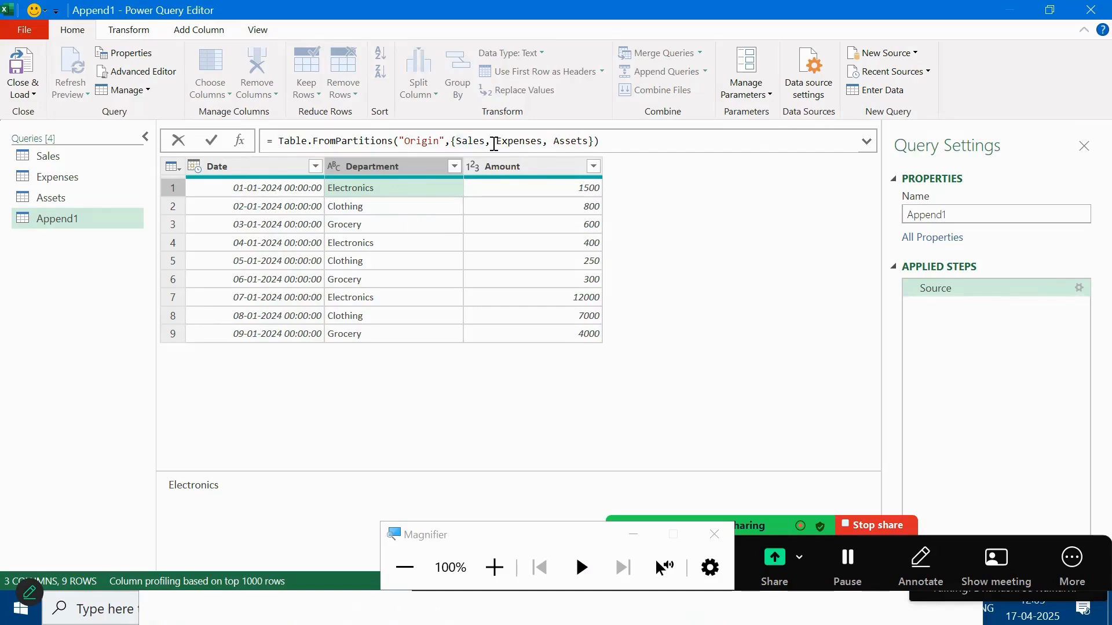
Step: Split the formula so Sales, Expenses and Assets each sit on their own line
key("shift+Return")
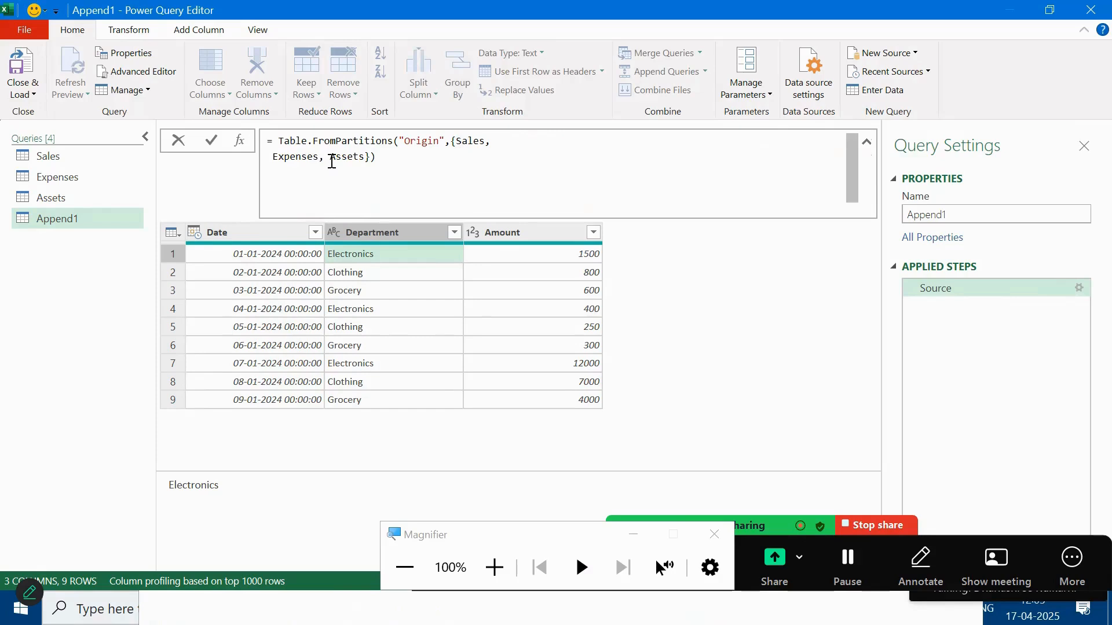
left_click(331, 159)
key("shift+Return")
Step: Wrap the Sales entry as the labelled pair {"Mysales",Sales}
left_click(458, 145)
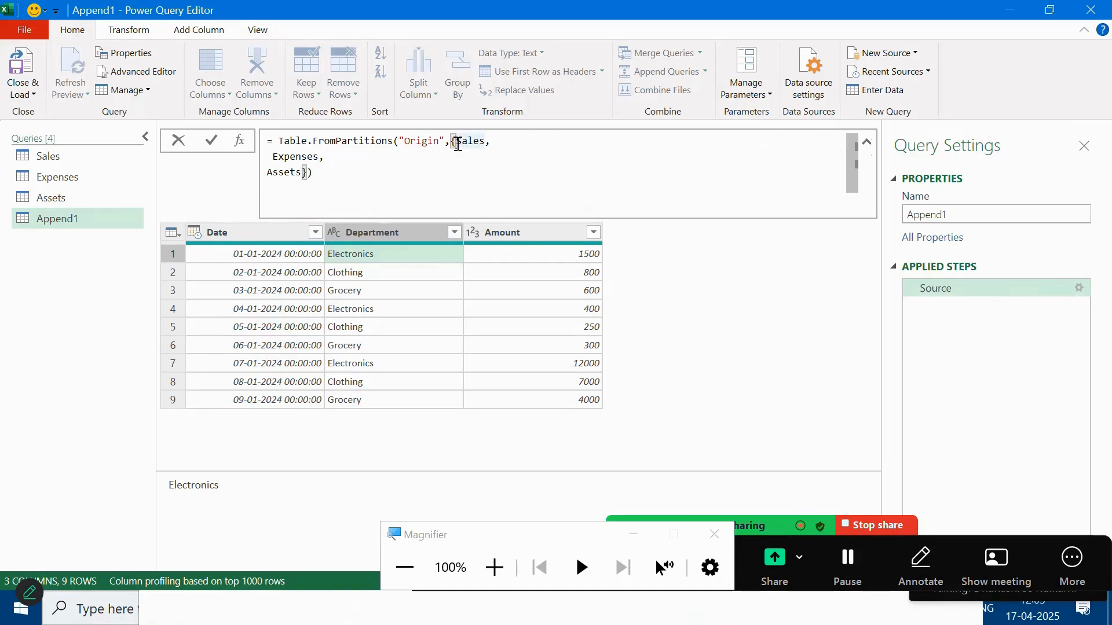
type("{")
key("Return")
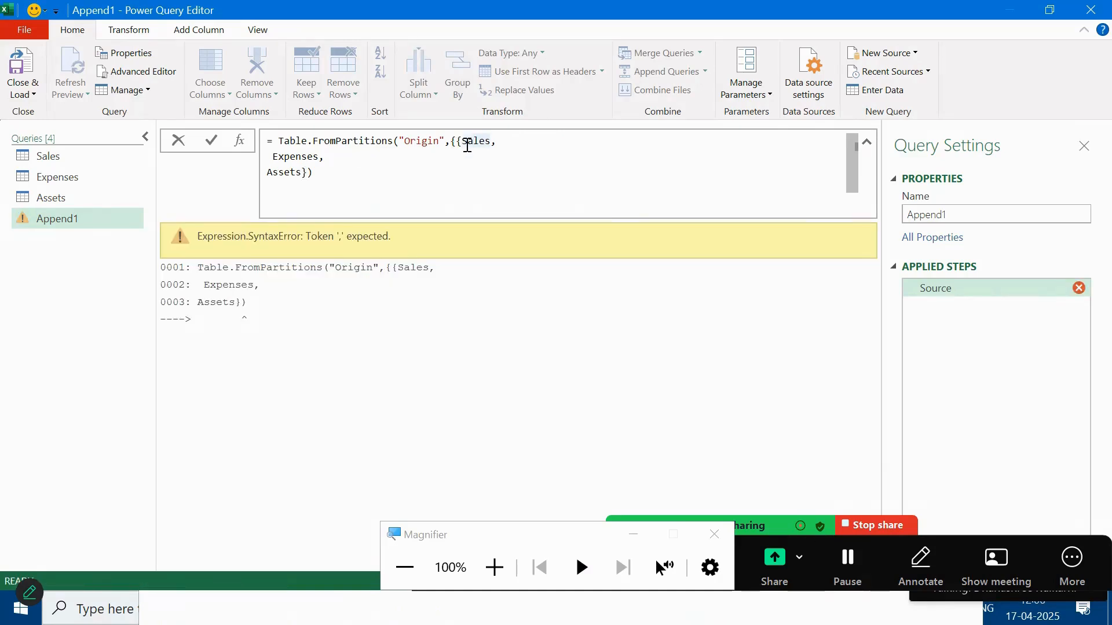
left_click(465, 145)
type("\"Mysales")
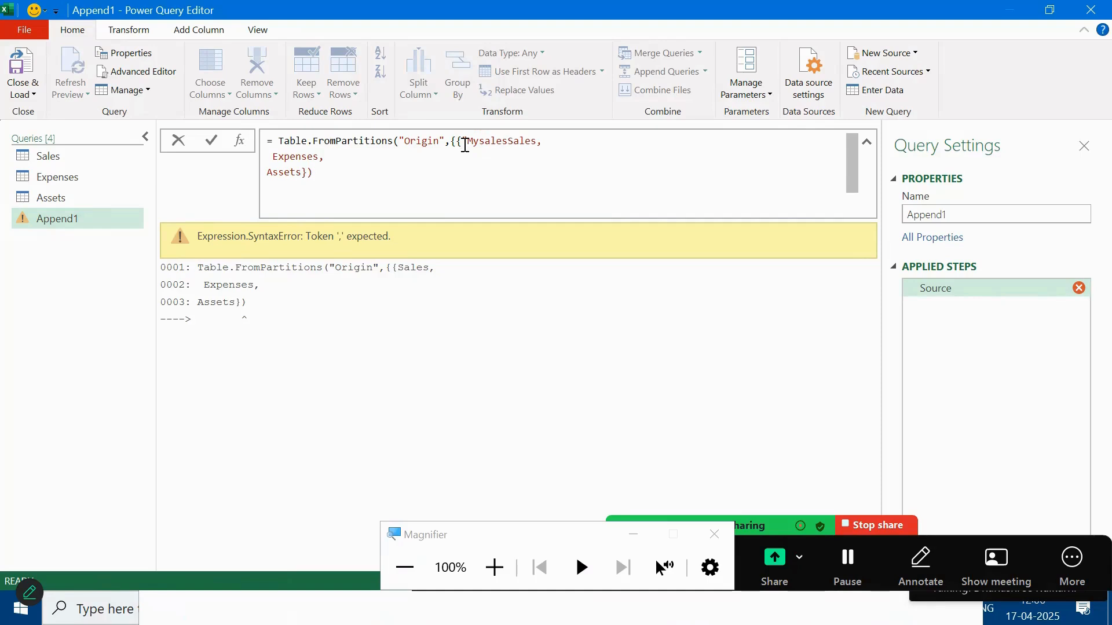
type("\",")
left_click(536, 143)
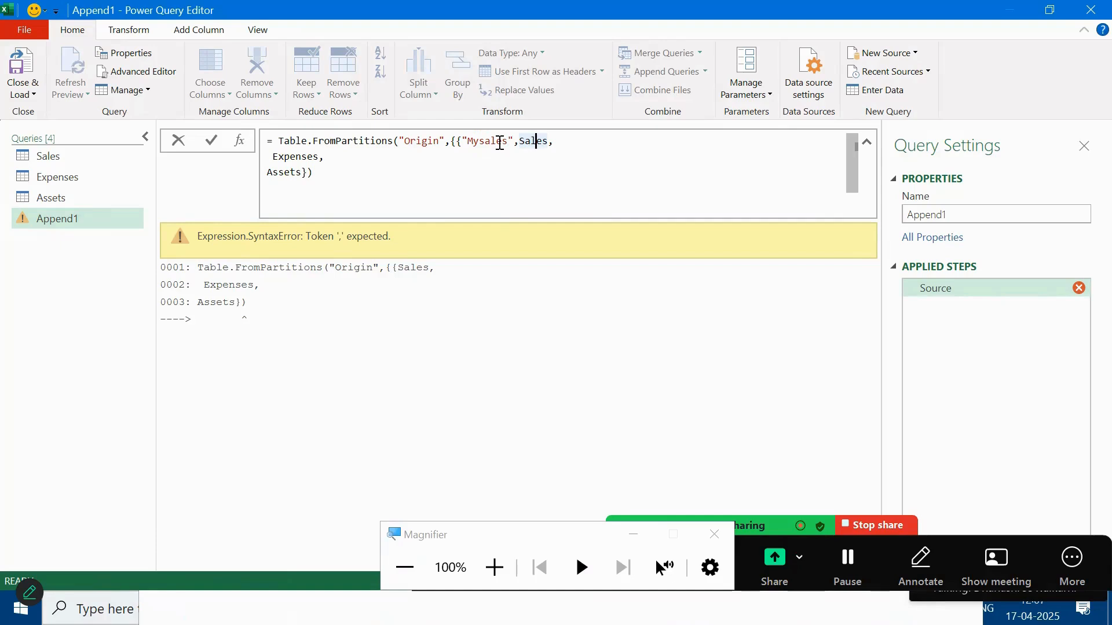
left_click(501, 143)
left_click(532, 141)
mouse_move(549, 140)
type("}")
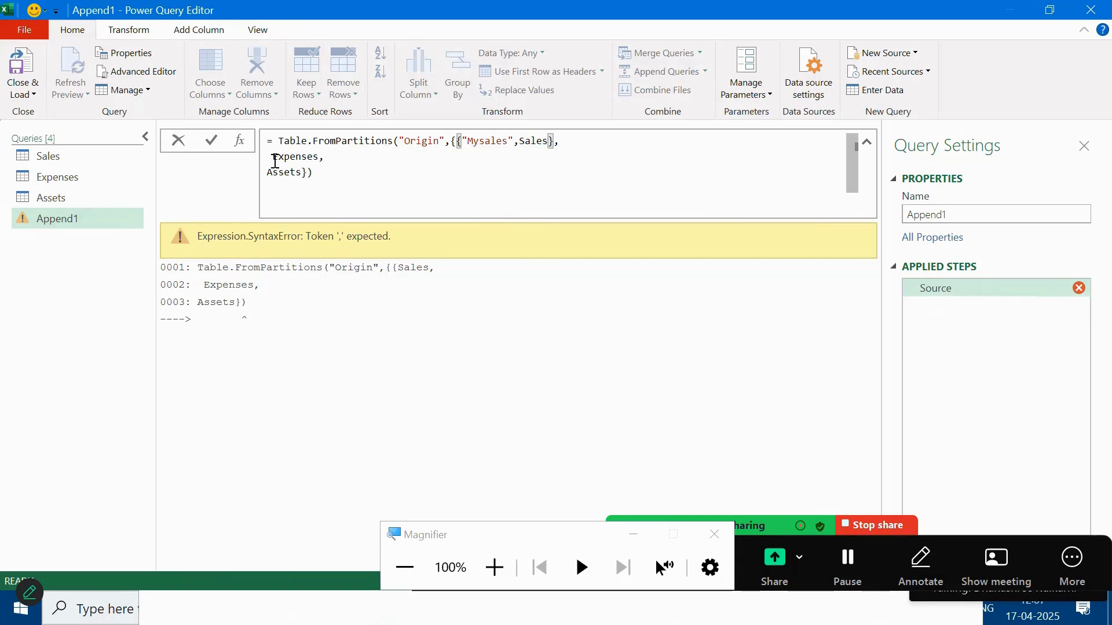
Step: Wrap the Expenses entry as the labelled pair {"MYExpenses",Expenses}
left_click(275, 161)
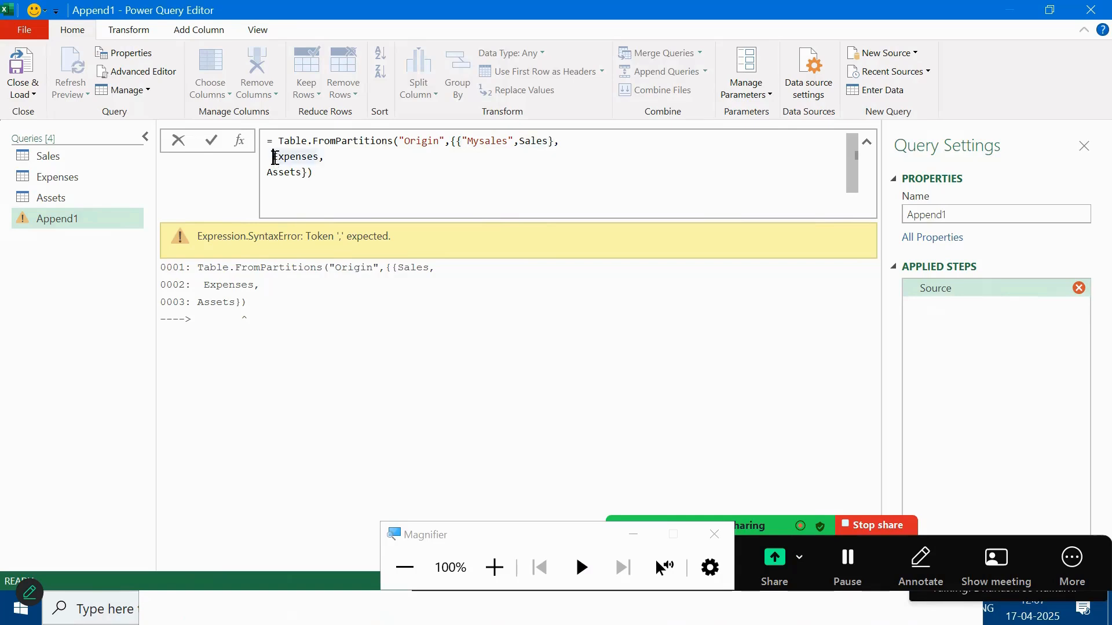
type("\"MYEx")
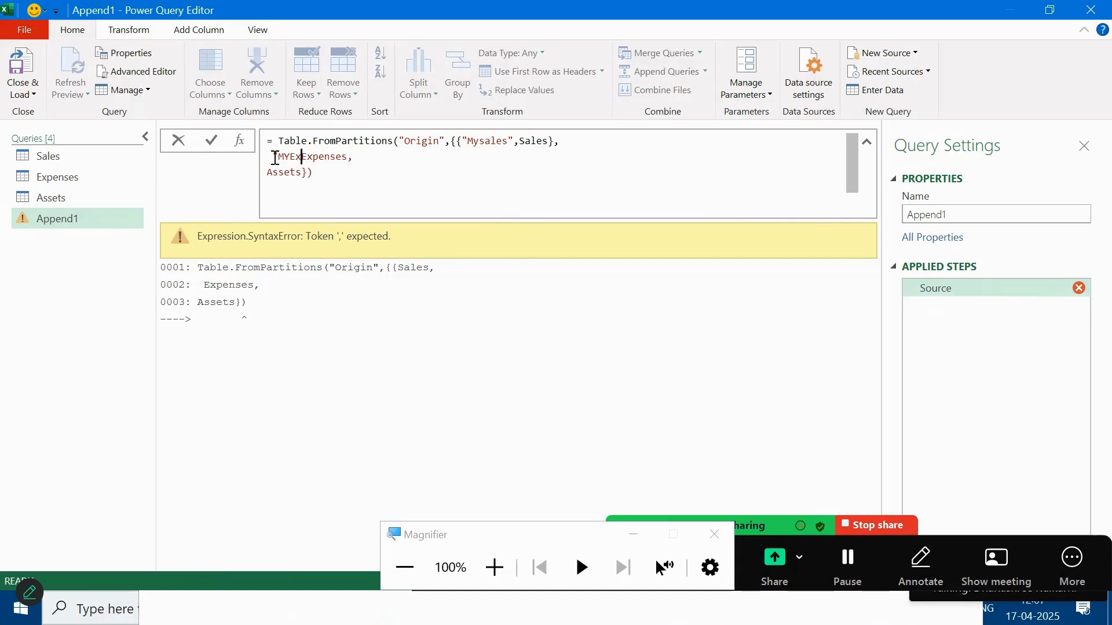
type("penses\",")
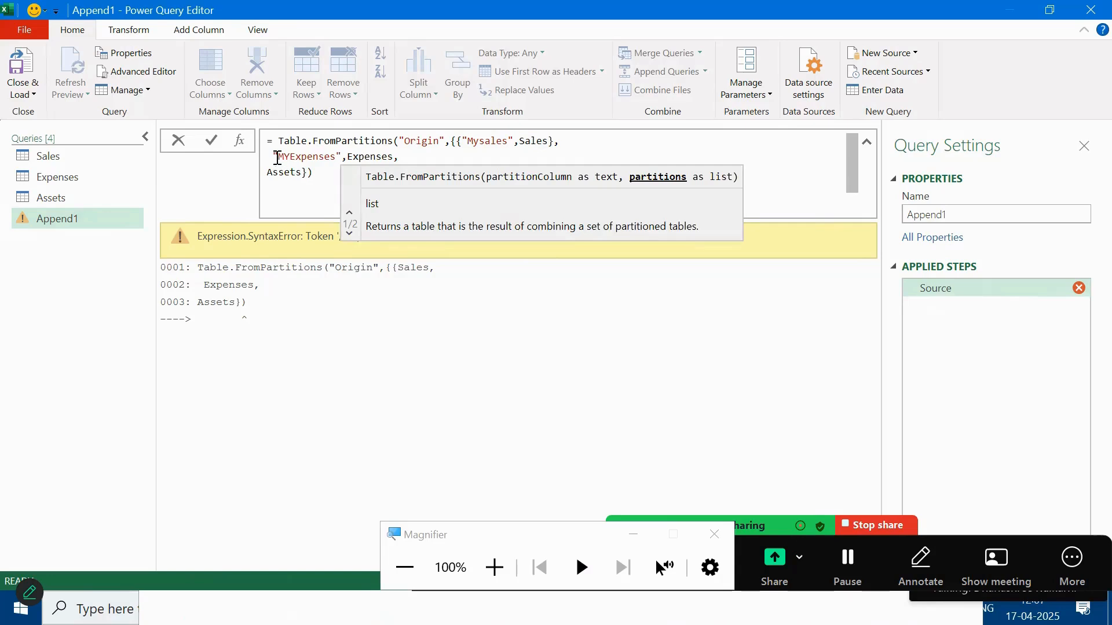
left_click(277, 157)
type("{")
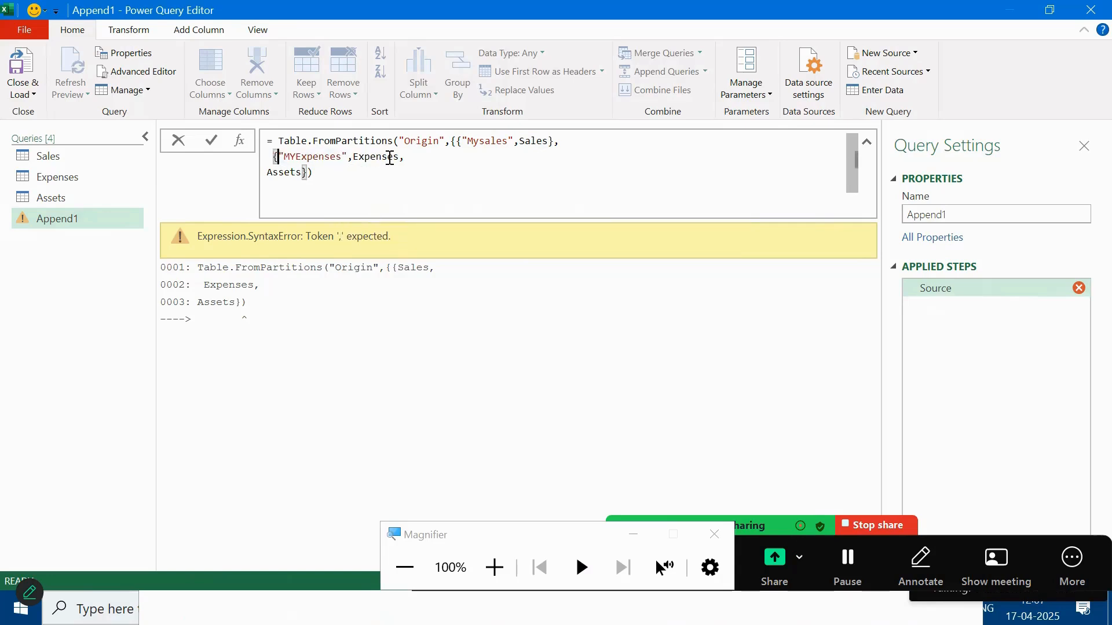
left_click(399, 158)
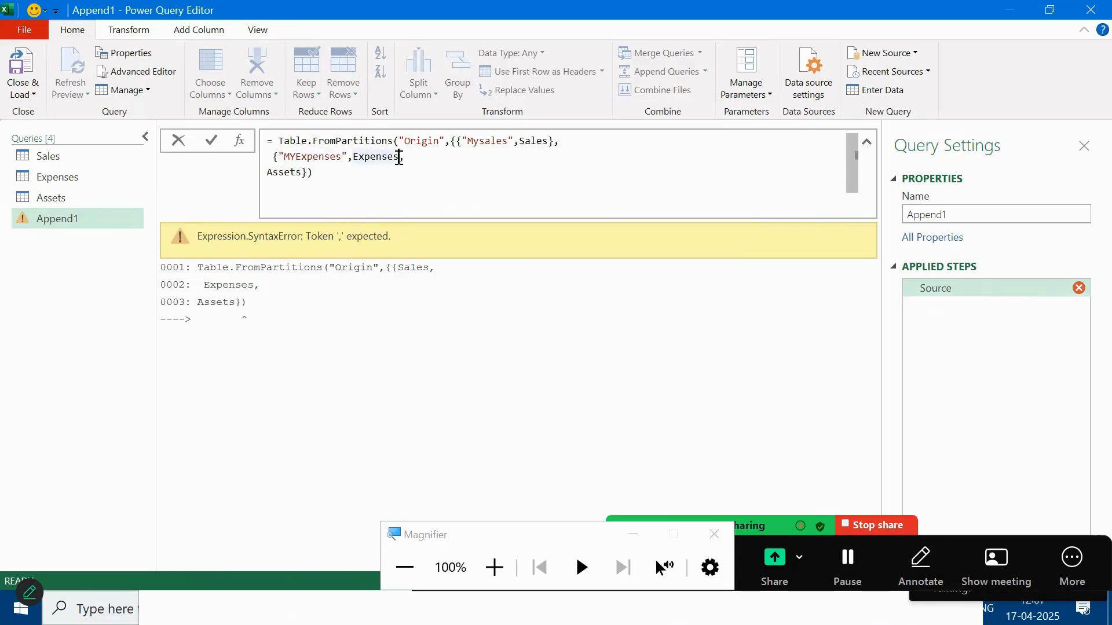
type("}")
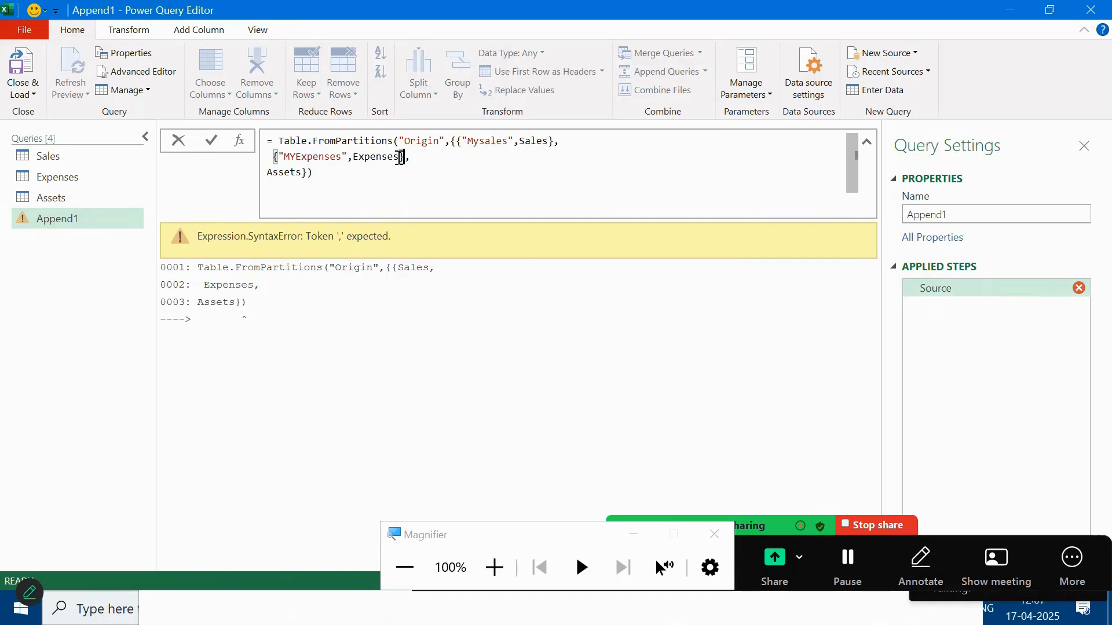
Step: Wrap the Assets entry as {"MyAssets",Assets}, fixing the braces around it
left_click(272, 173)
double_click(273, 174)
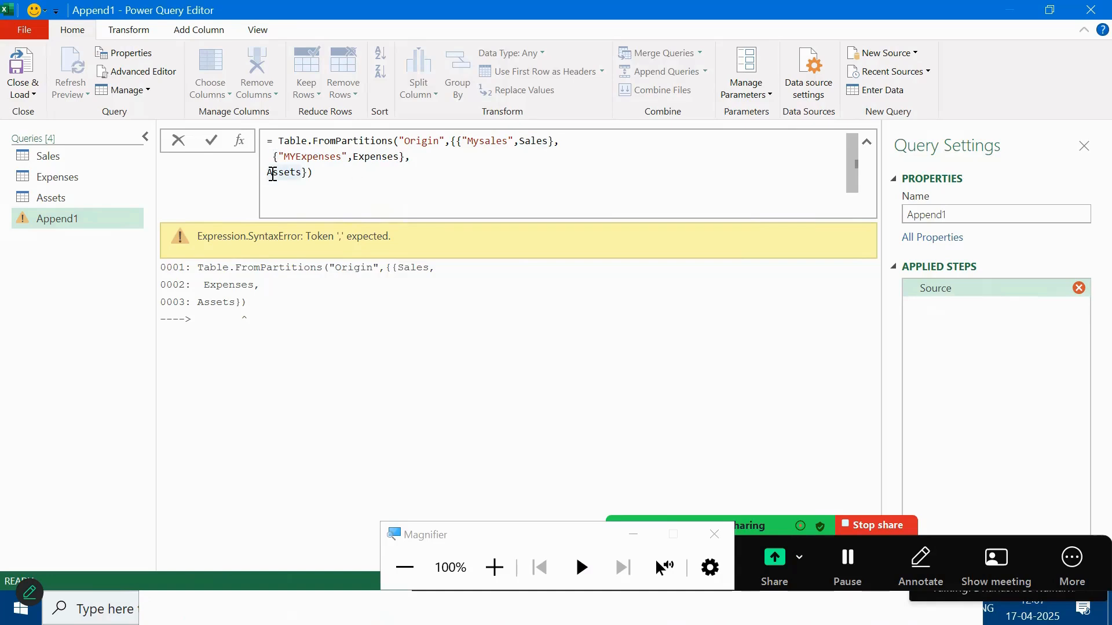
type("{\"")
type("My")
type("Asse")
type("ts\"")
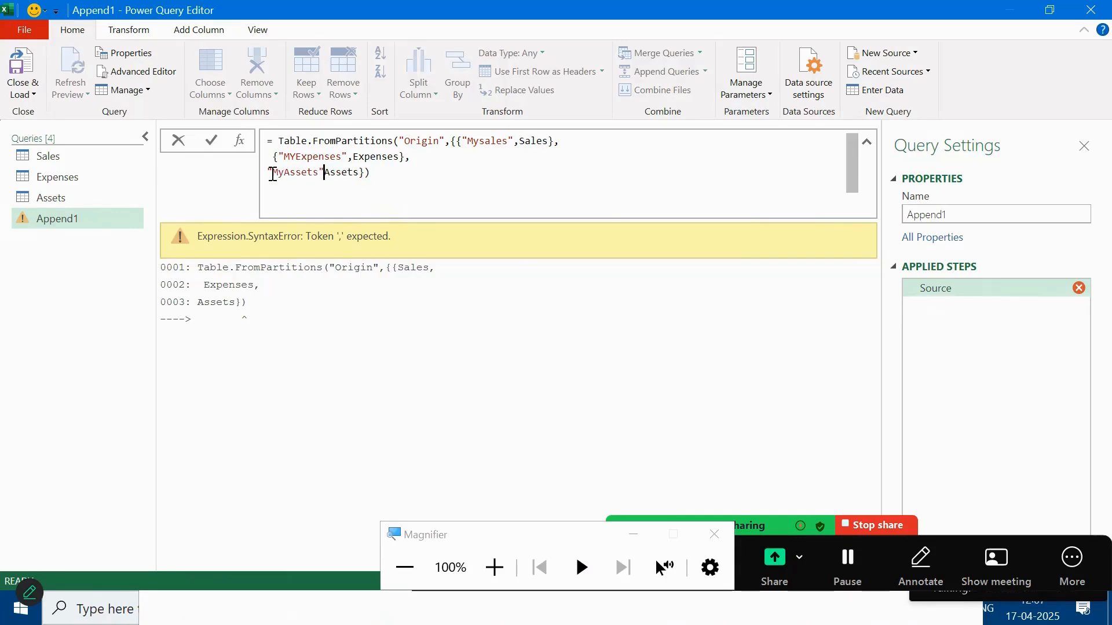
type(",")
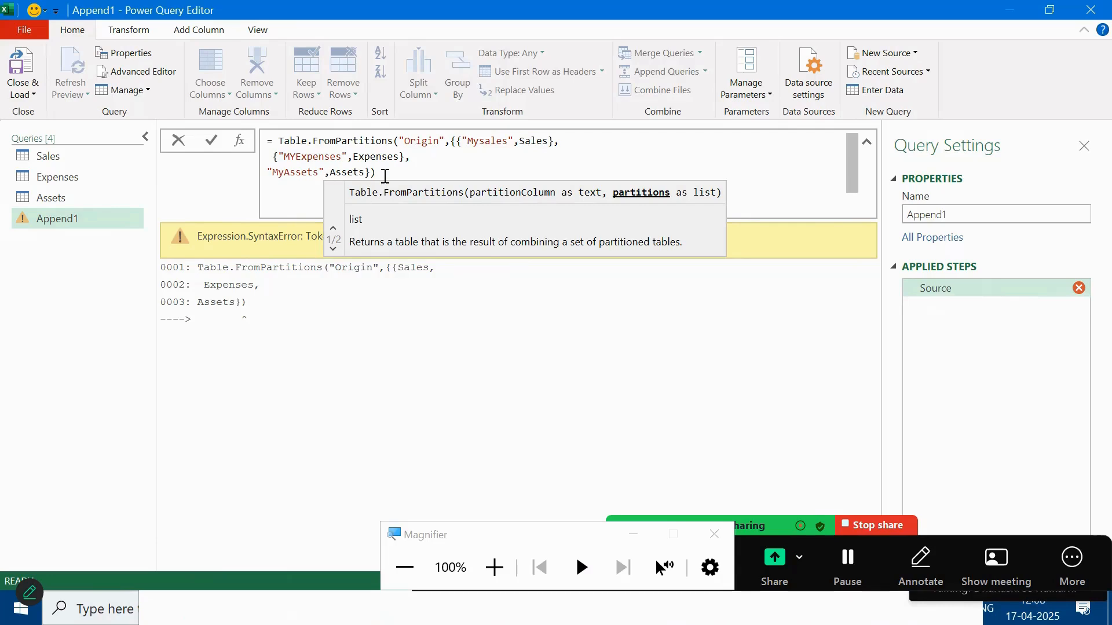
left_click(385, 176)
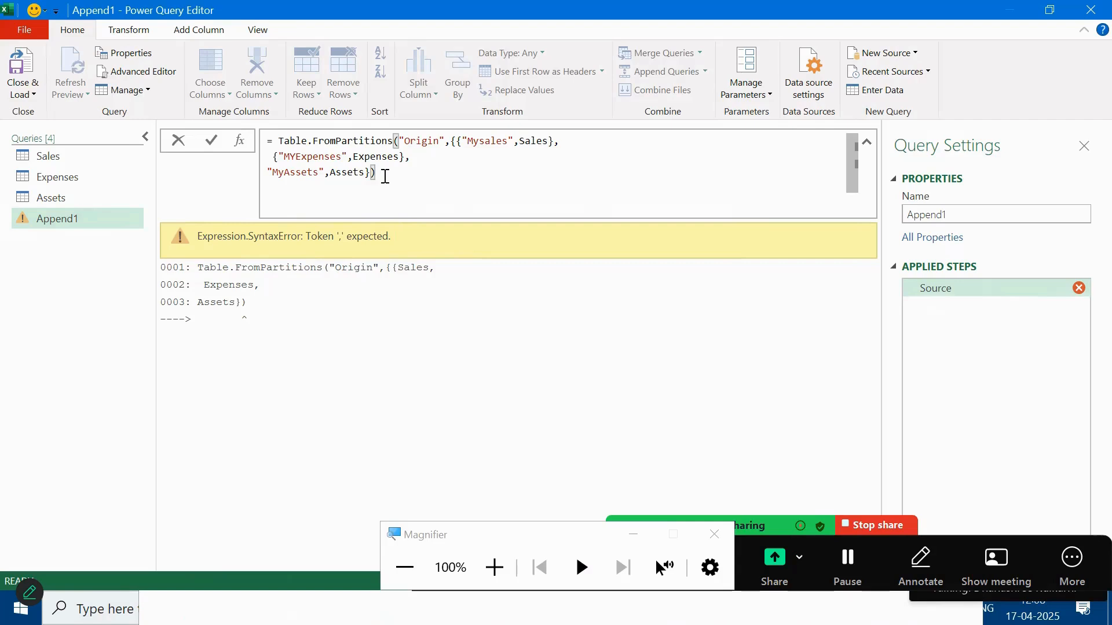
left_click(371, 174)
left_click(269, 174)
type("{")
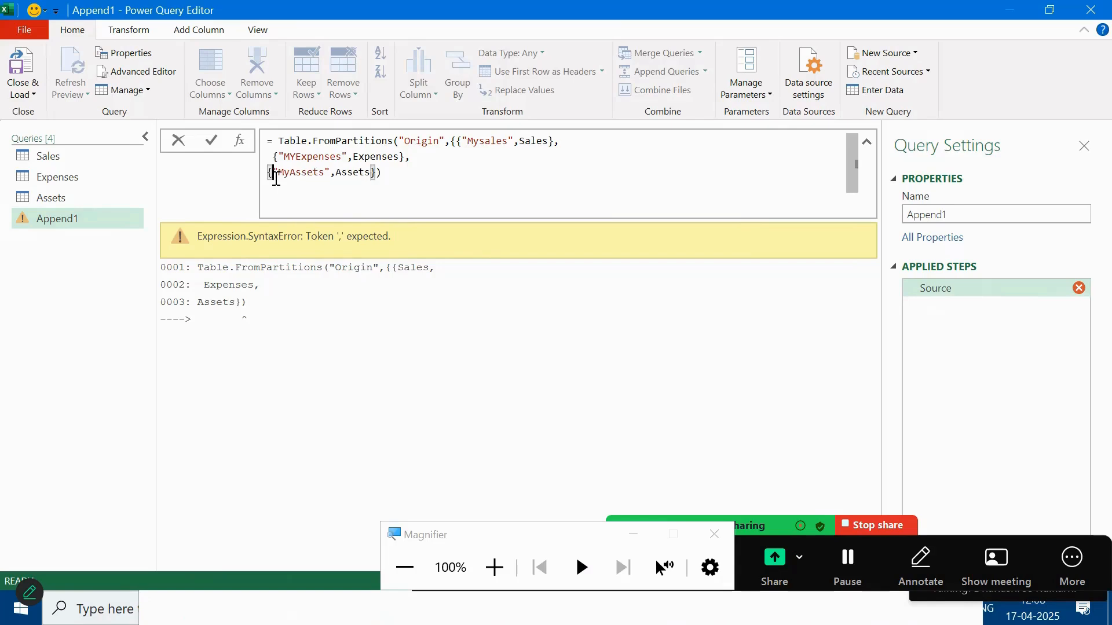
left_click(378, 172)
type("}")
Step: Commit the Table.FromPartitions formula and check the first row's Origin label reads Mysales
key("Return")
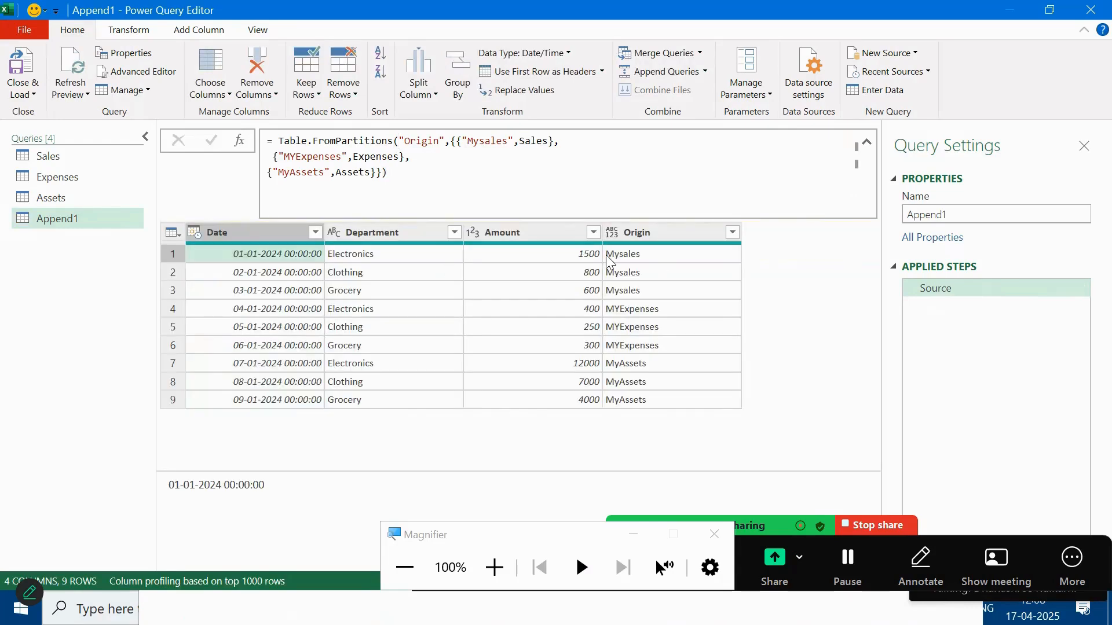
left_click(657, 256)
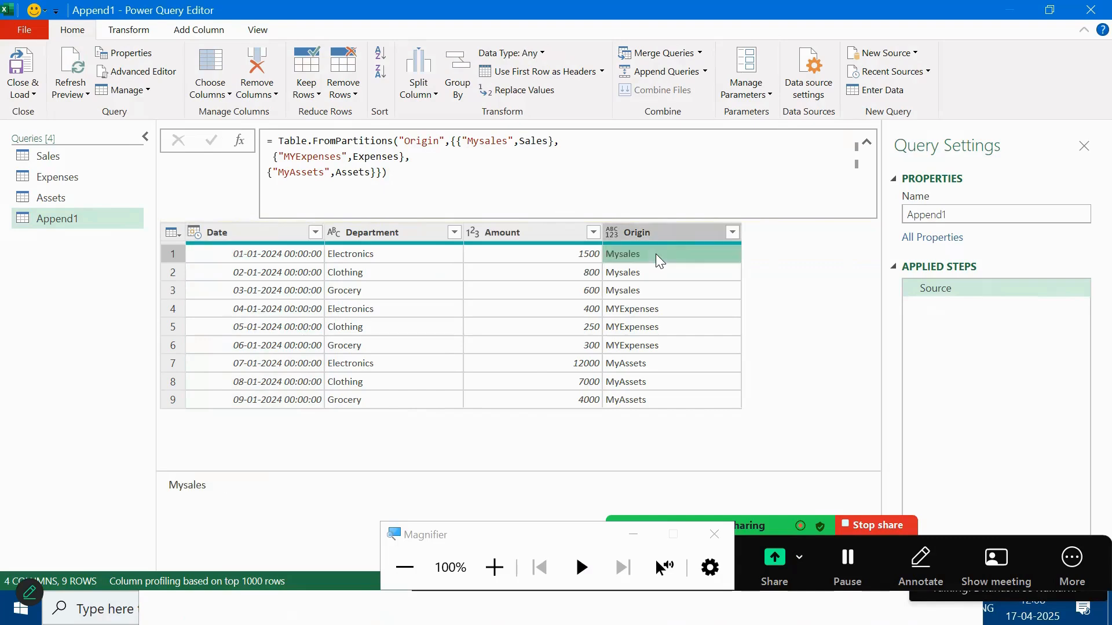